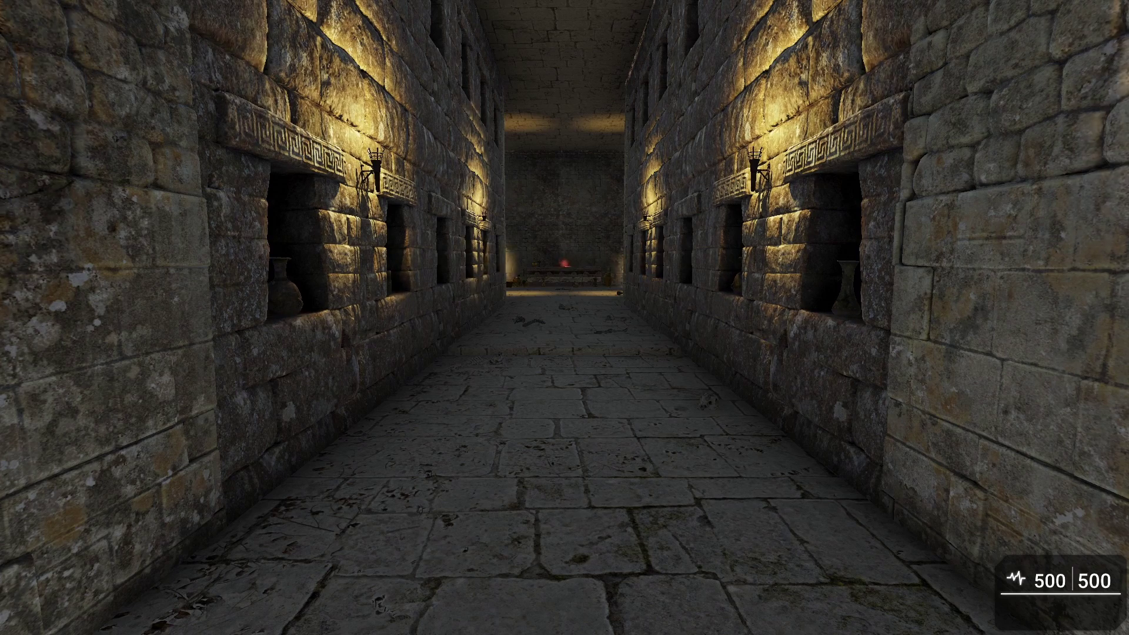
Walk down the corridor of the test level to the skeleton in front of the raised stone slab
{"action": "key", "text": "w"}
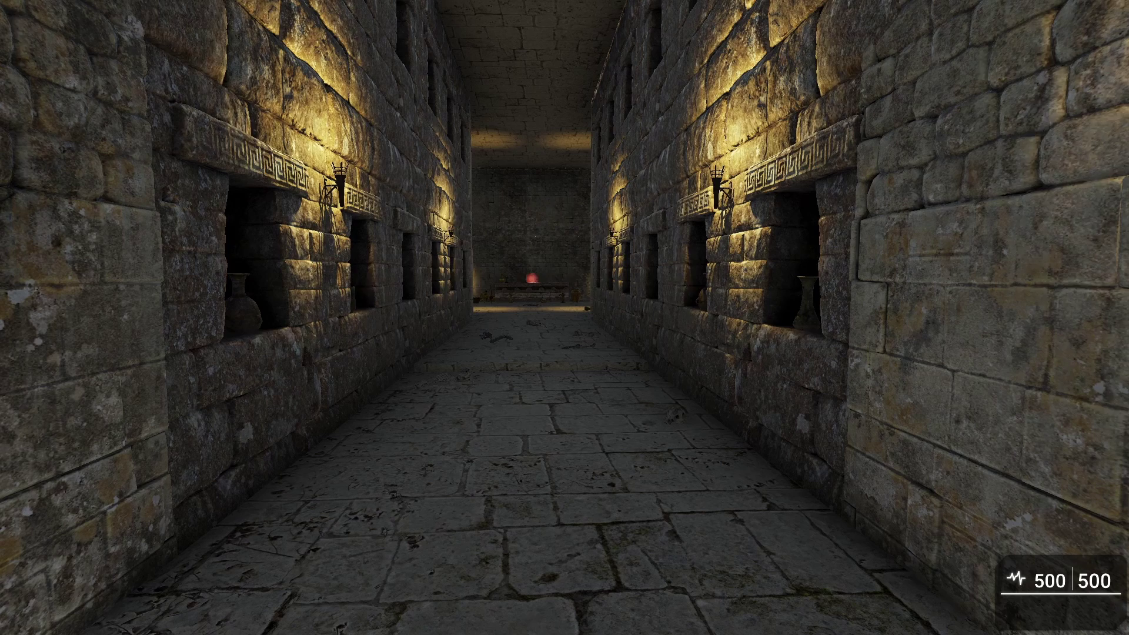
{"action": "key", "text": "w"}
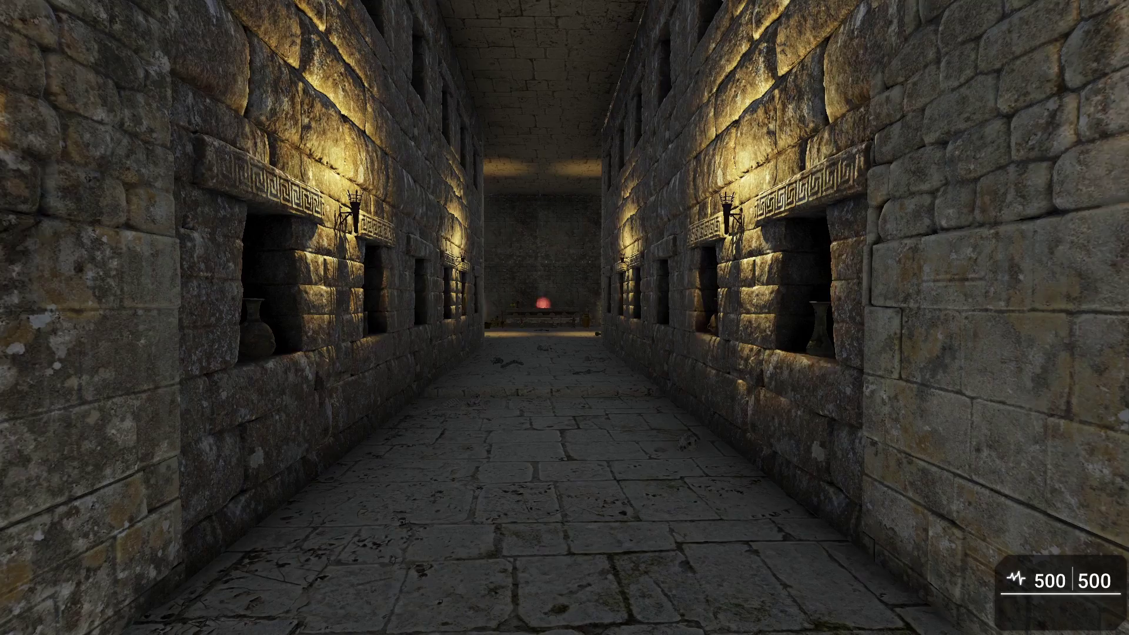
{"action": "key", "text": "w"}
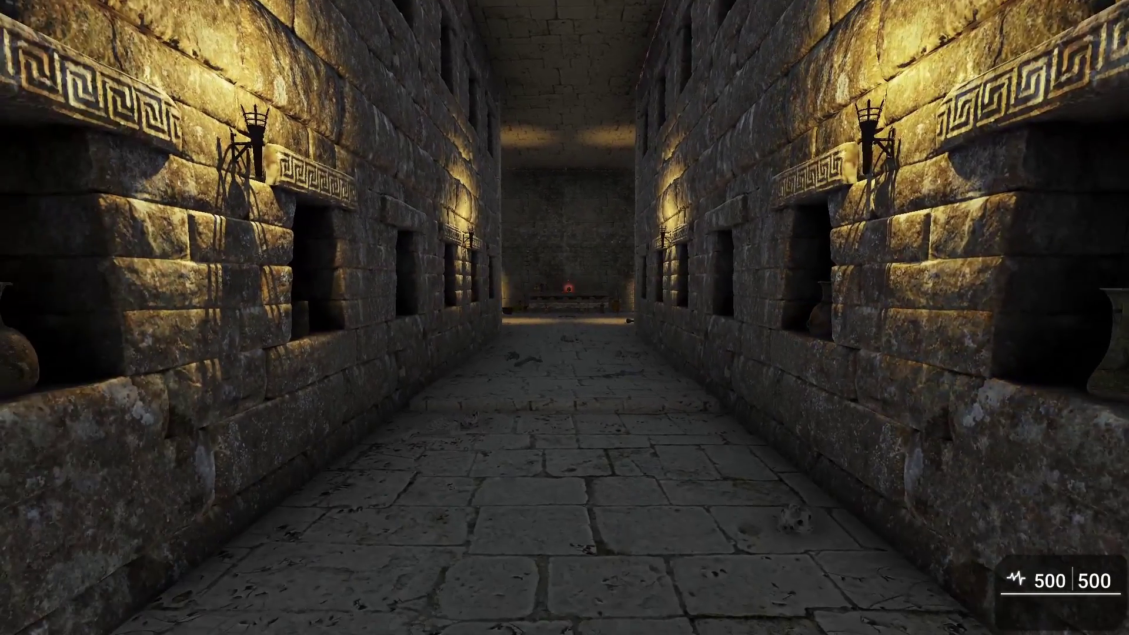
{"action": "key", "text": "w"}
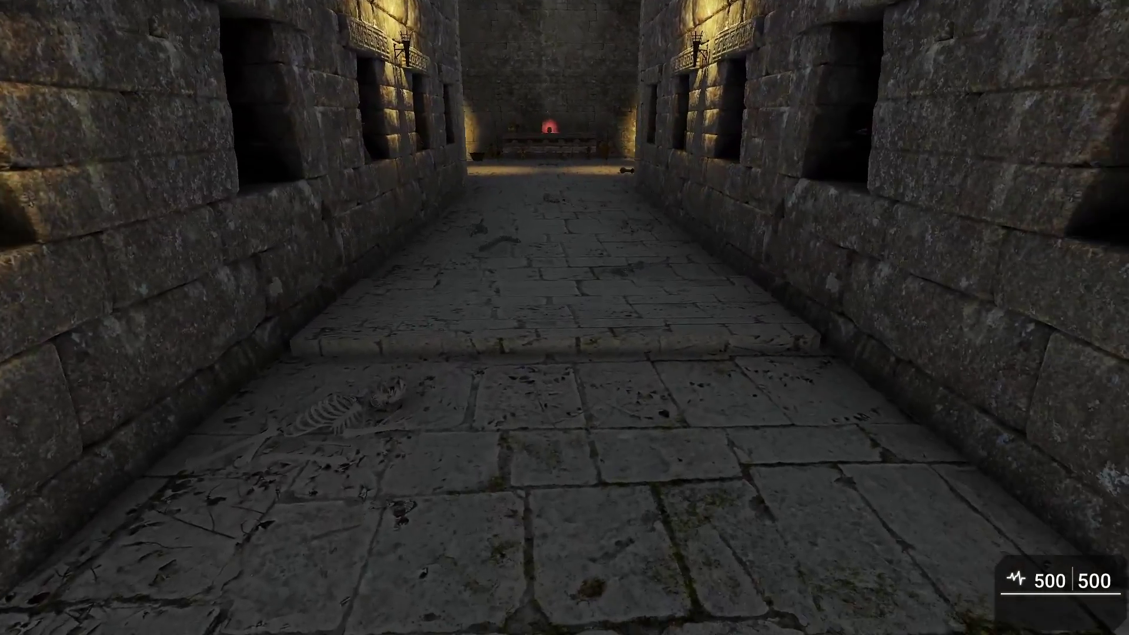
{"action": "key", "text": "w"}
{"action": "key", "text": "w"}
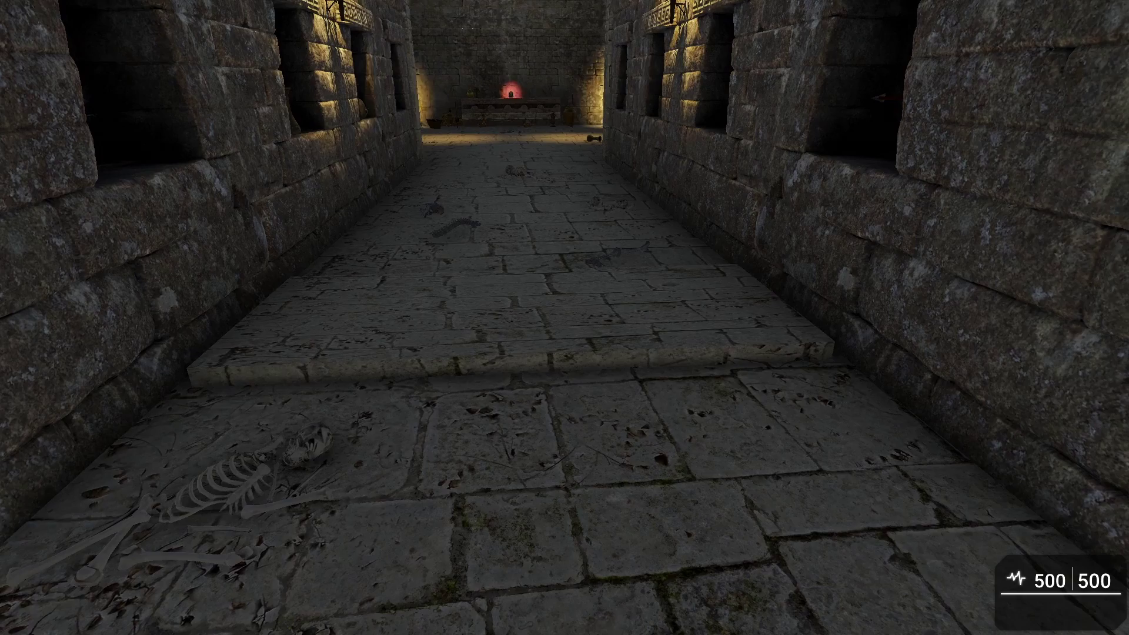
Look around the raised slab, examining the skeleton on the floor and the arrows inside the wall niches
{"action": "key", "text": "Left"}
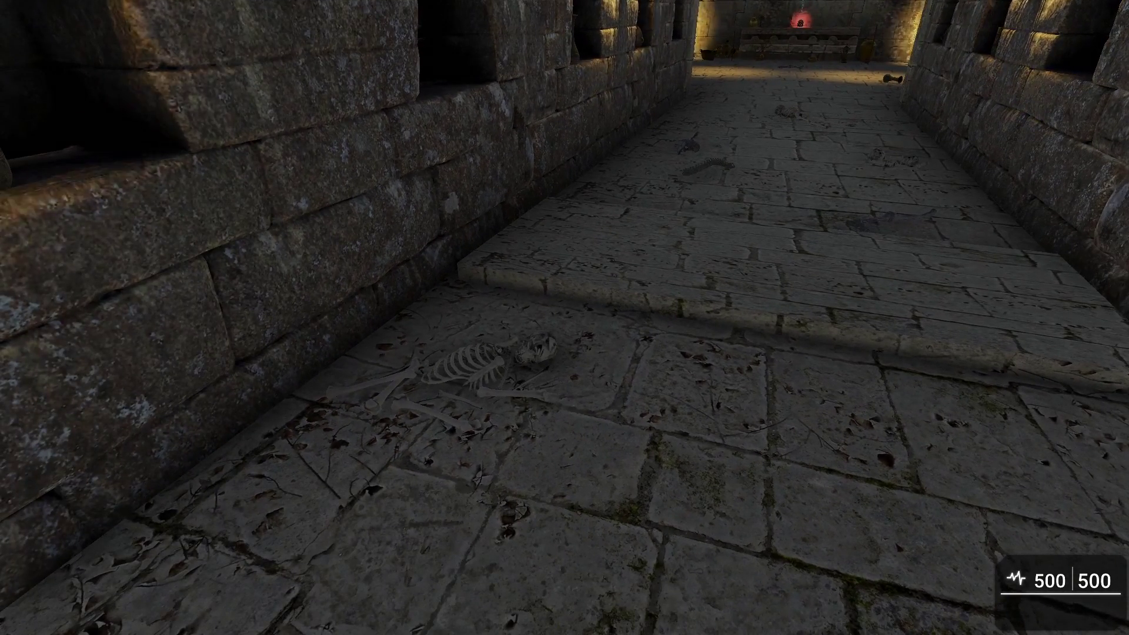
{"action": "key", "text": "Right"}
{"action": "key", "text": "Up"}
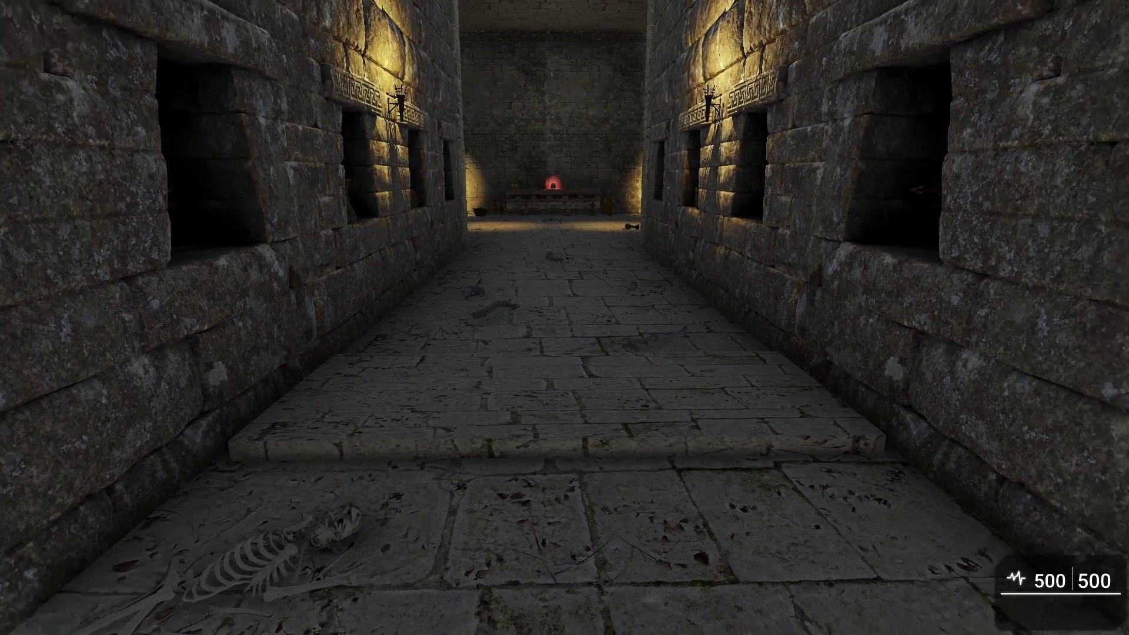
{"action": "key", "text": "Up"}
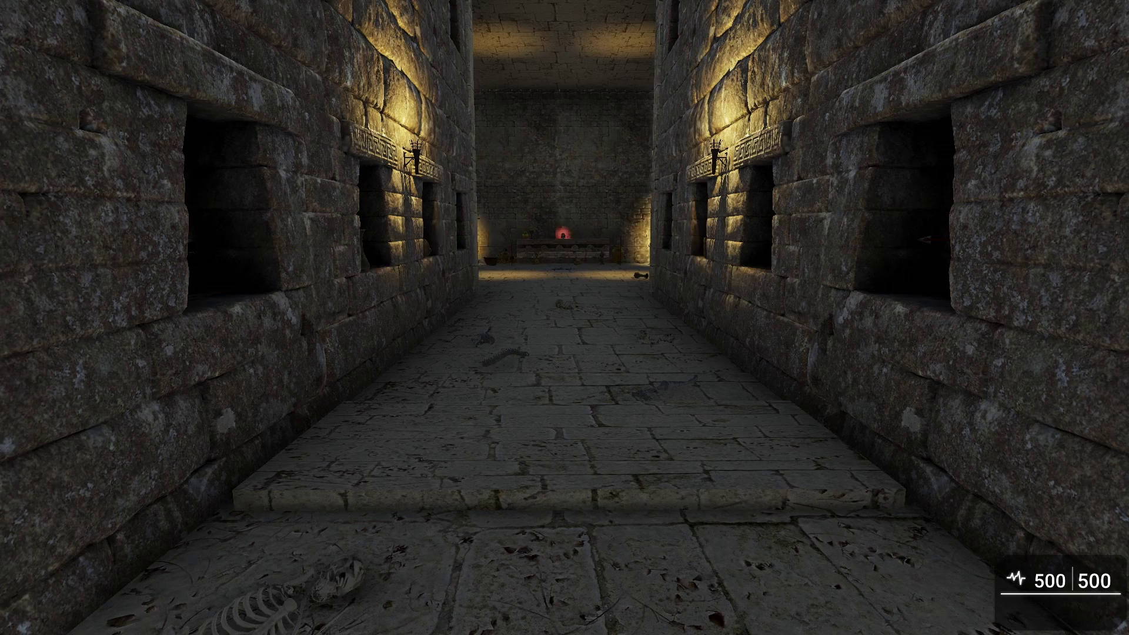
{"action": "key", "text": "Right"}
{"action": "key", "text": "Left"}
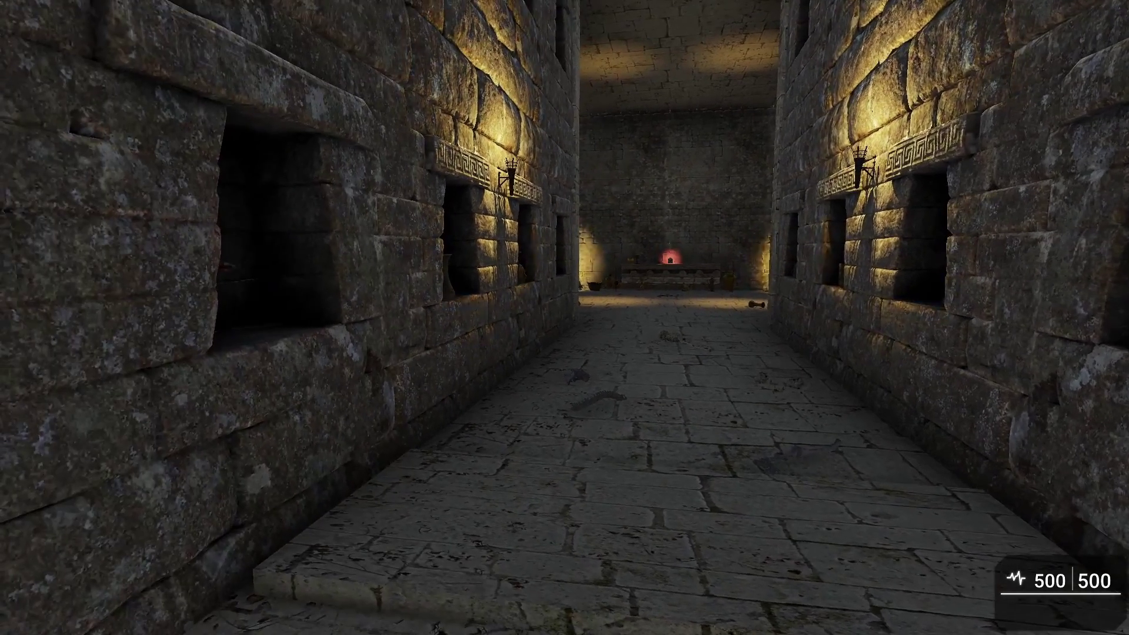
{"action": "key", "text": "Left"}
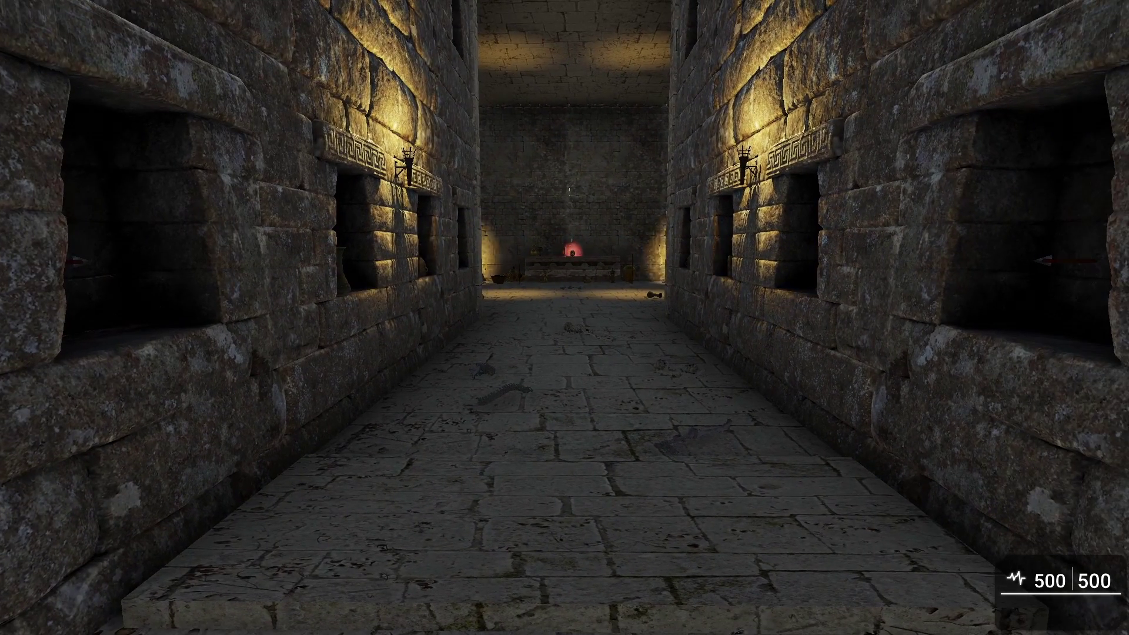
{"action": "key", "text": "Right"}
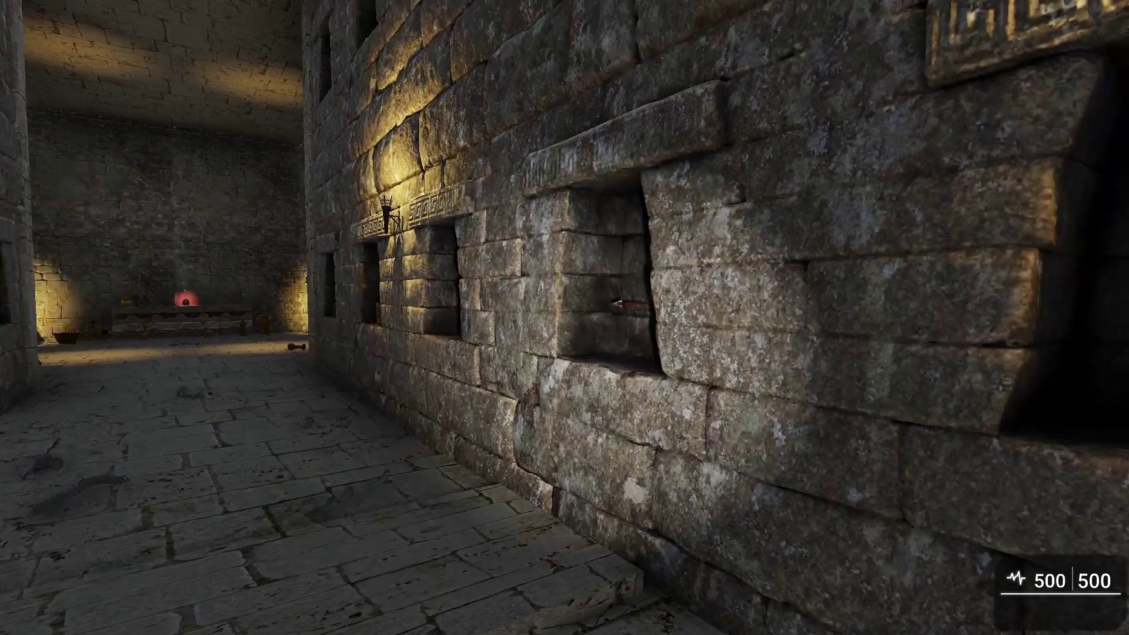
{"action": "key", "text": "Left"}
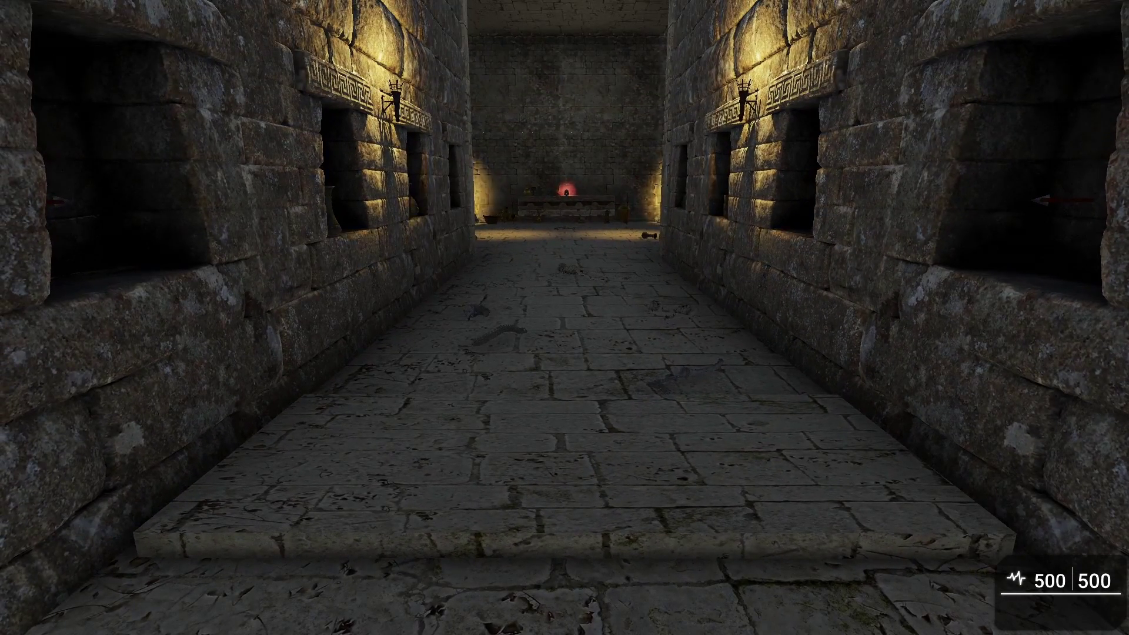
{"action": "key", "text": "Up"}
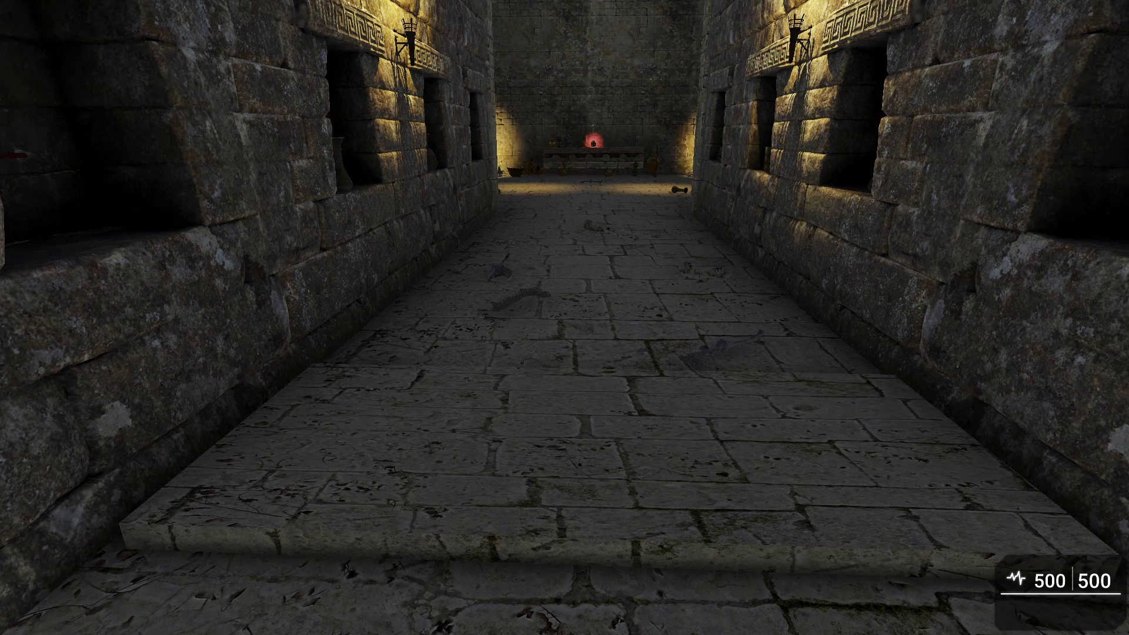
{"action": "key", "text": "Down"}
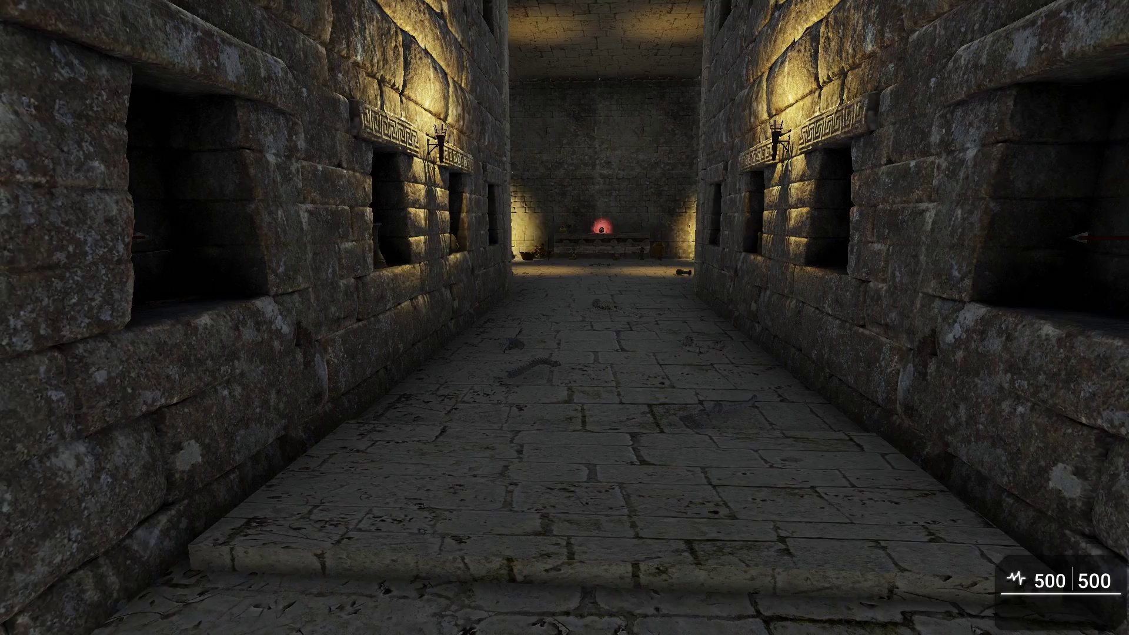
Walk over the raised slab to the altar room to test the arrow trap, and return to the level editor
{"action": "key", "text": "Up"}
{"action": "key", "text": "Up"}
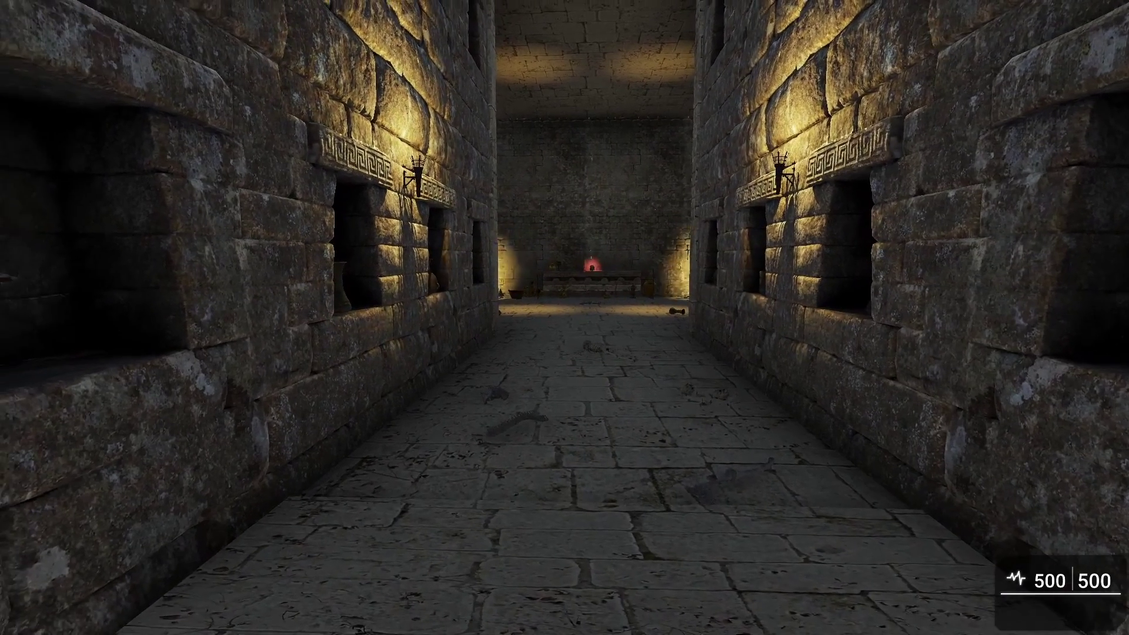
{"action": "key", "text": "Up"}
{"action": "key", "text": "Up"}
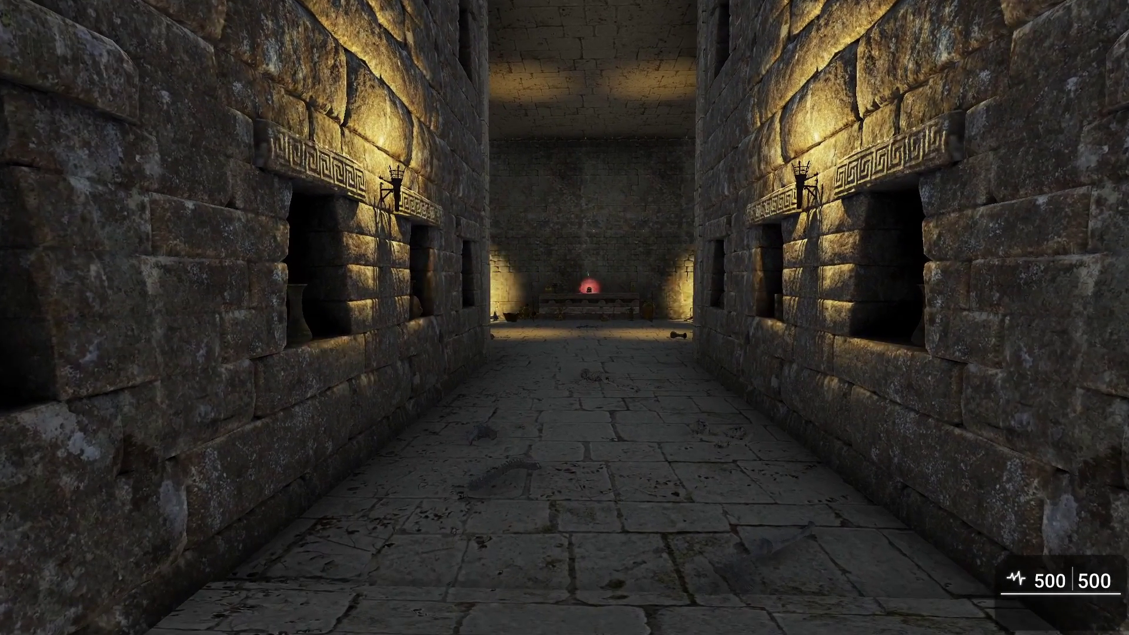
{"action": "key", "text": "Down"}
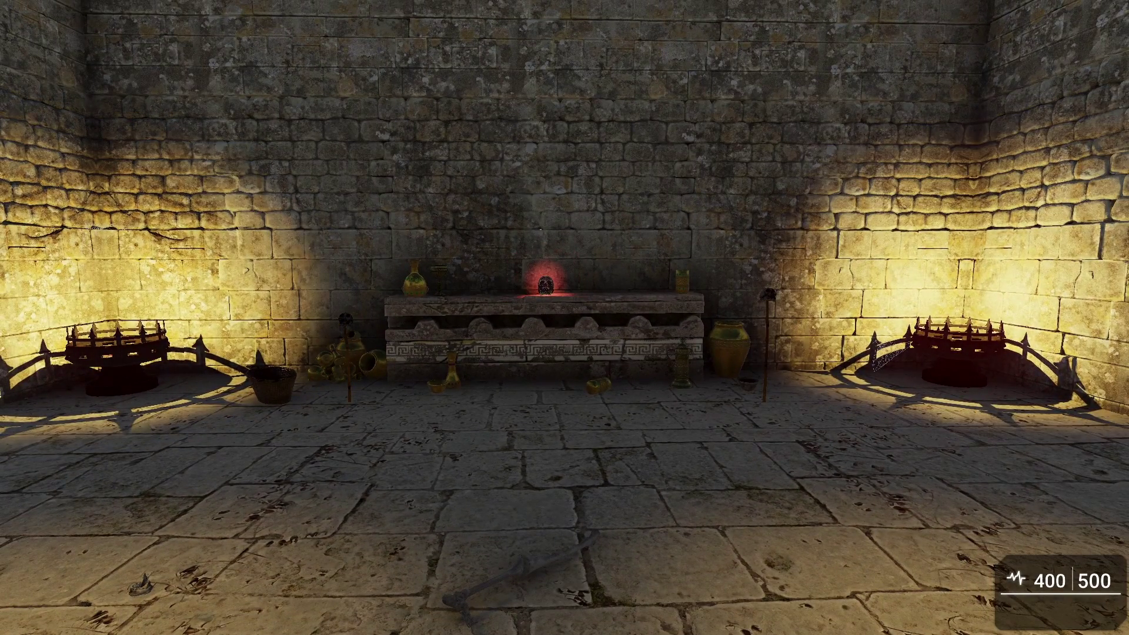
{"action": "key", "text": "Escape"}
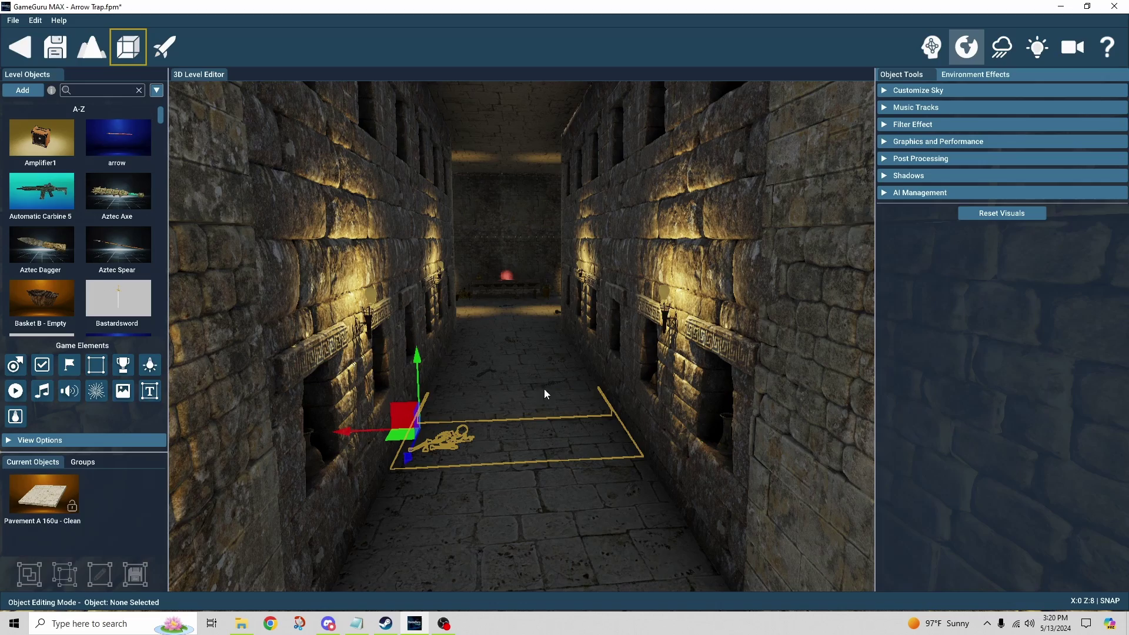
Inspect the Actionplate behavior settings of the raised pavement slab beyond the skeleton
{"action": "left_click", "coordinate": [541, 436]}
{"action": "key", "text": "w"}
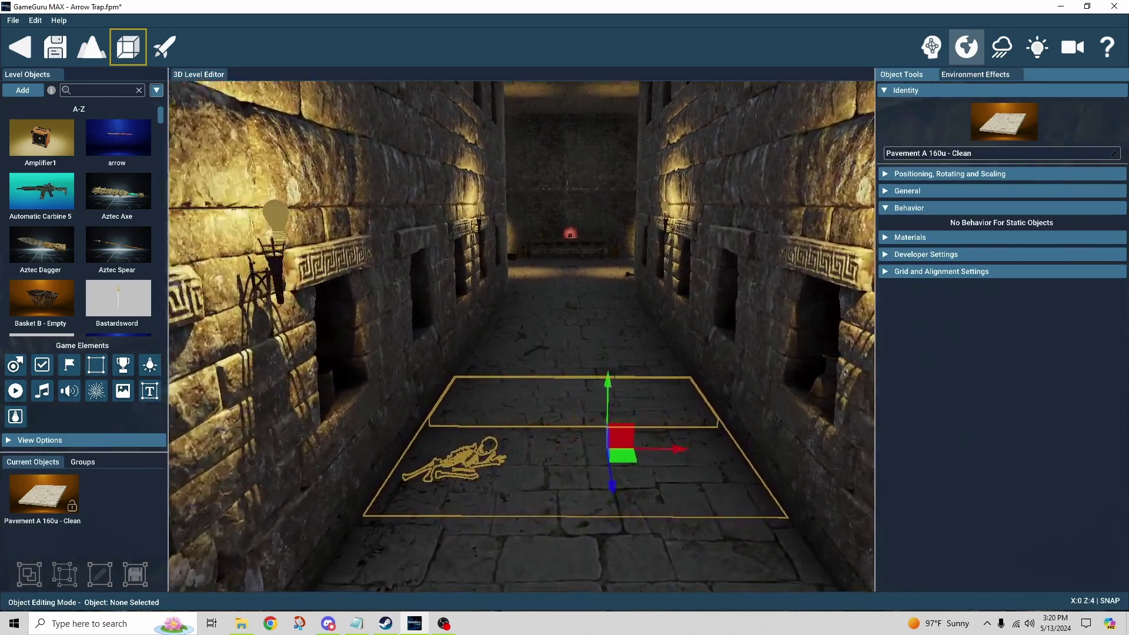
{"action": "right_click_drag", "start_coordinate": [542, 438], "coordinate": [512, 437]}
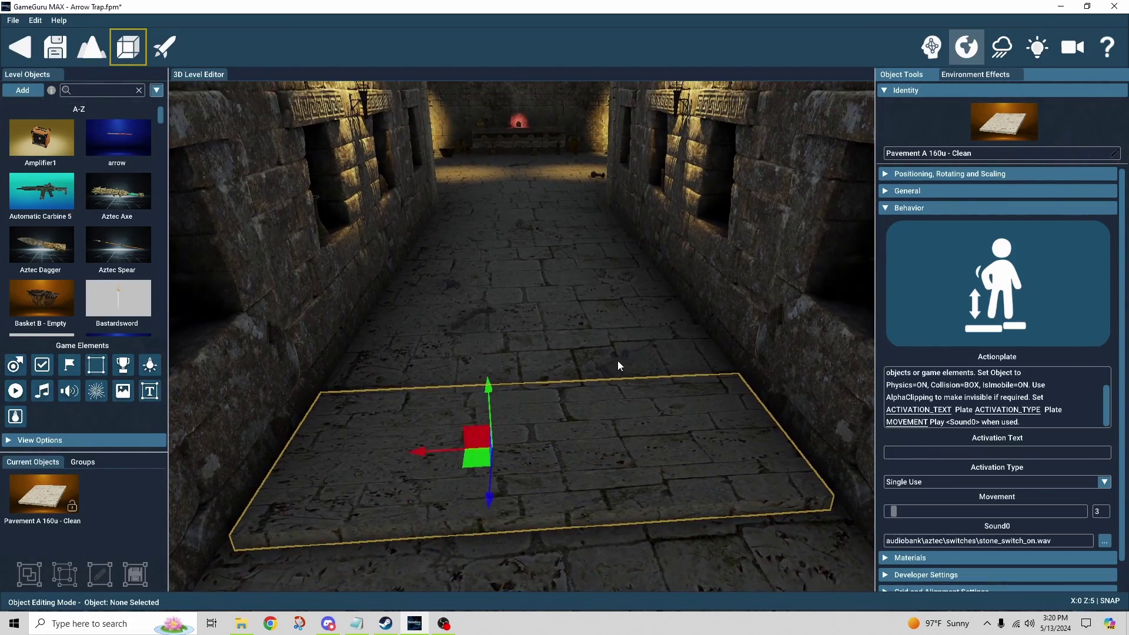
Select the arrow in the wall niche beside the slab, review its Arrowtrap settings and check its visual logic connections
{"action": "right_click_drag", "start_coordinate": [619, 366], "coordinate": [569, 360]}
{"action": "left_click", "coordinate": [267, 280]}
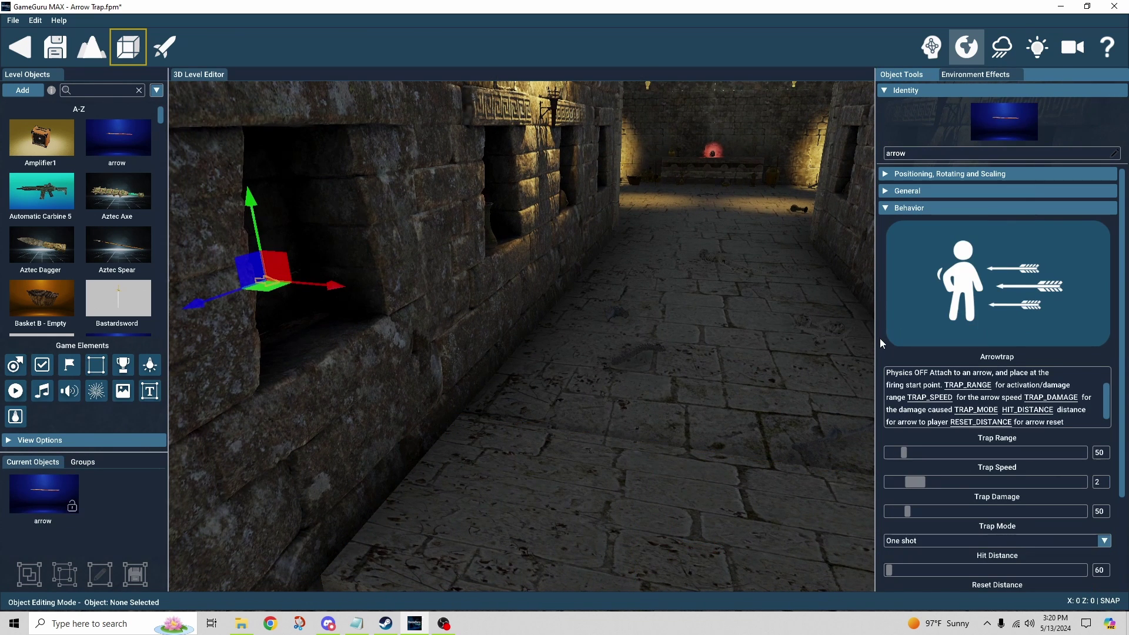
{"action": "scroll", "coordinate": [883, 342], "scroll_direction": "down", "scroll_amount": 3}
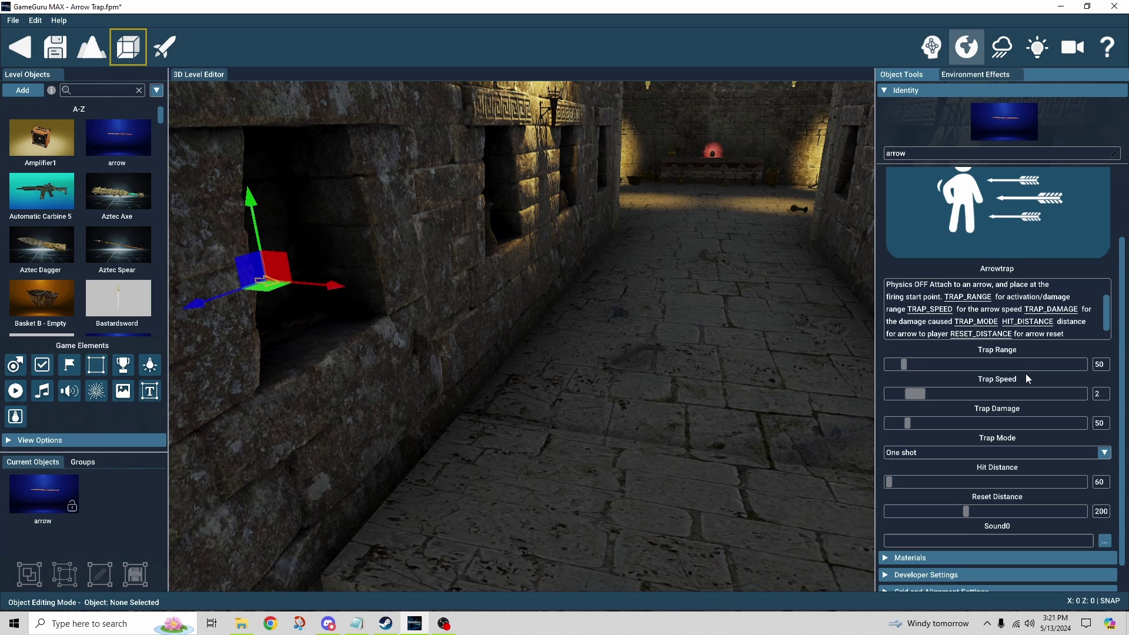
{"action": "left_click", "coordinate": [937, 54]}
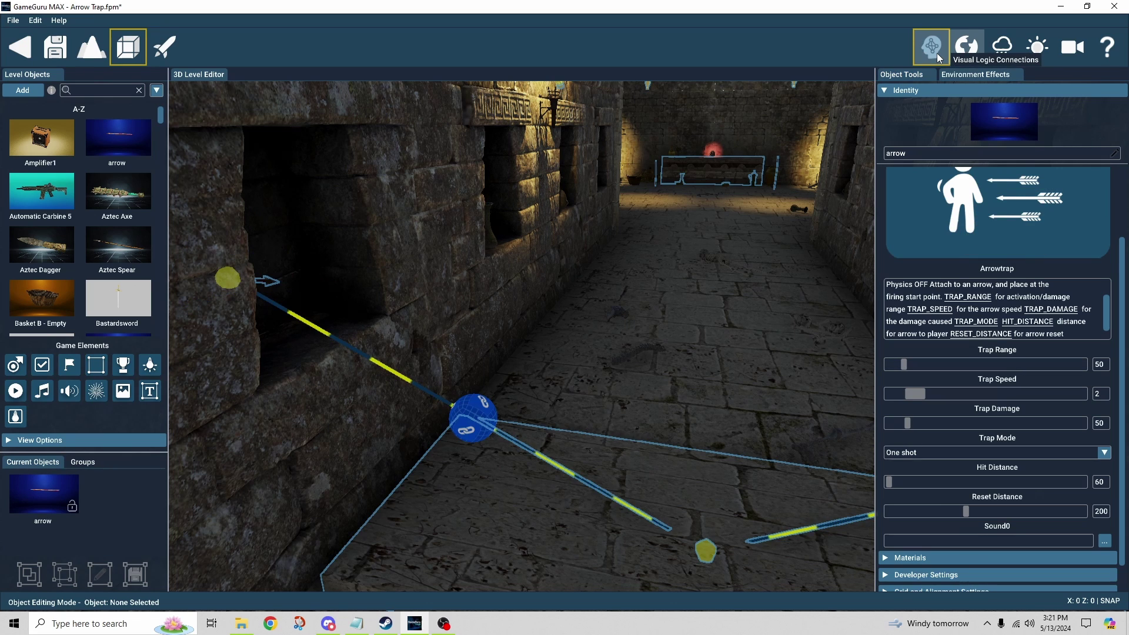
{"action": "left_click", "coordinate": [937, 53]}
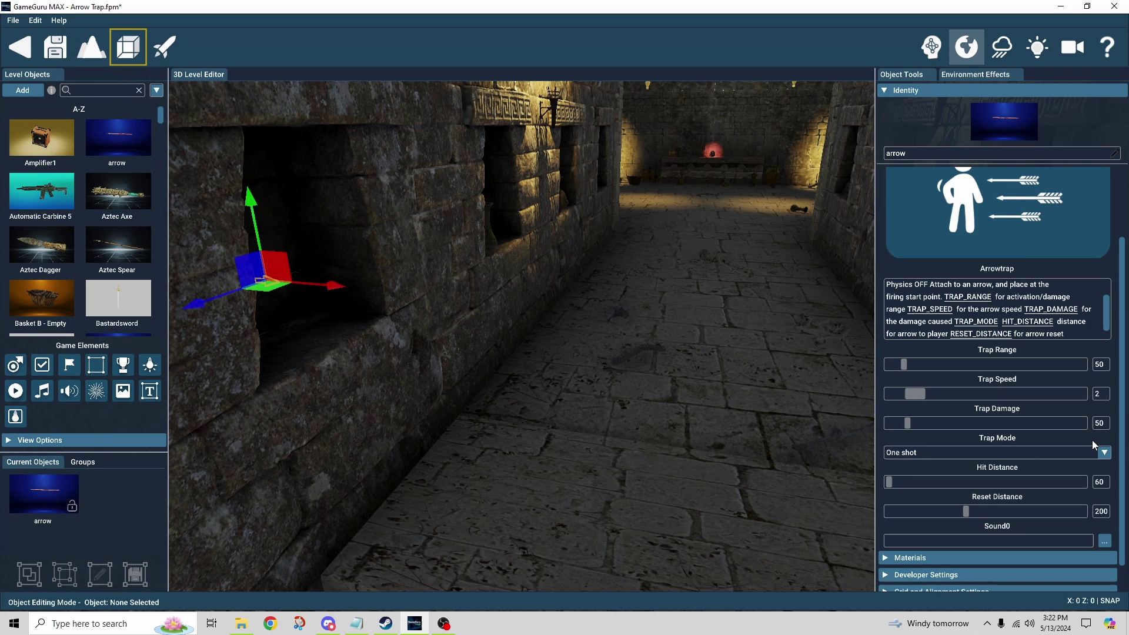
Examine the arrow's Trap Mode options and read the rest of the Arrowtrap behavior description
{"action": "left_click", "coordinate": [999, 455]}
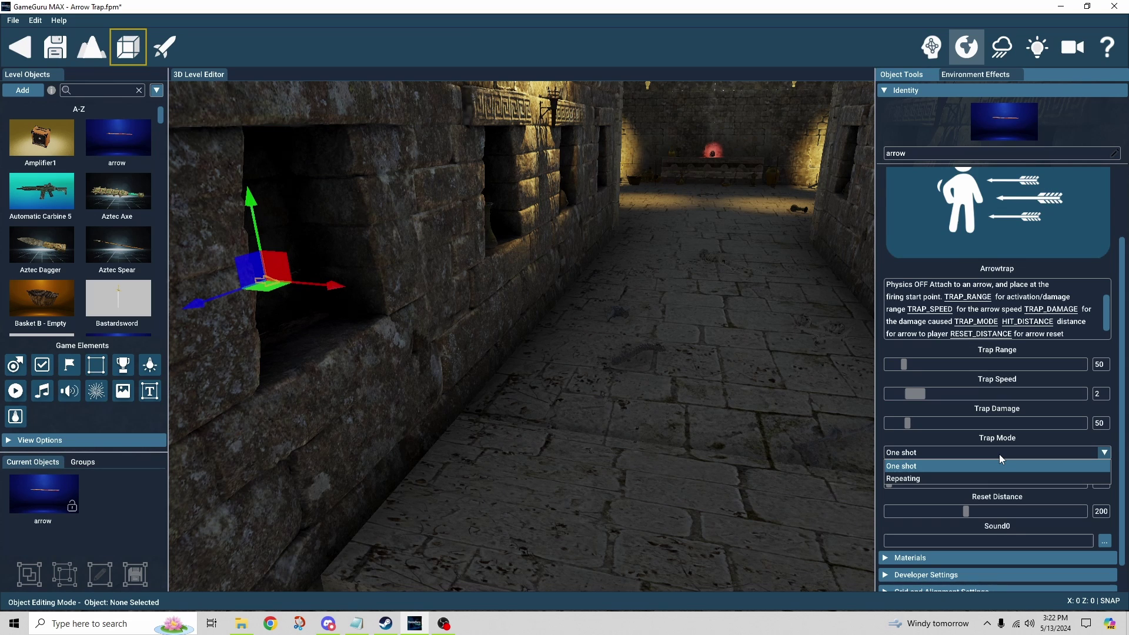
{"action": "left_click", "coordinate": [963, 439]}
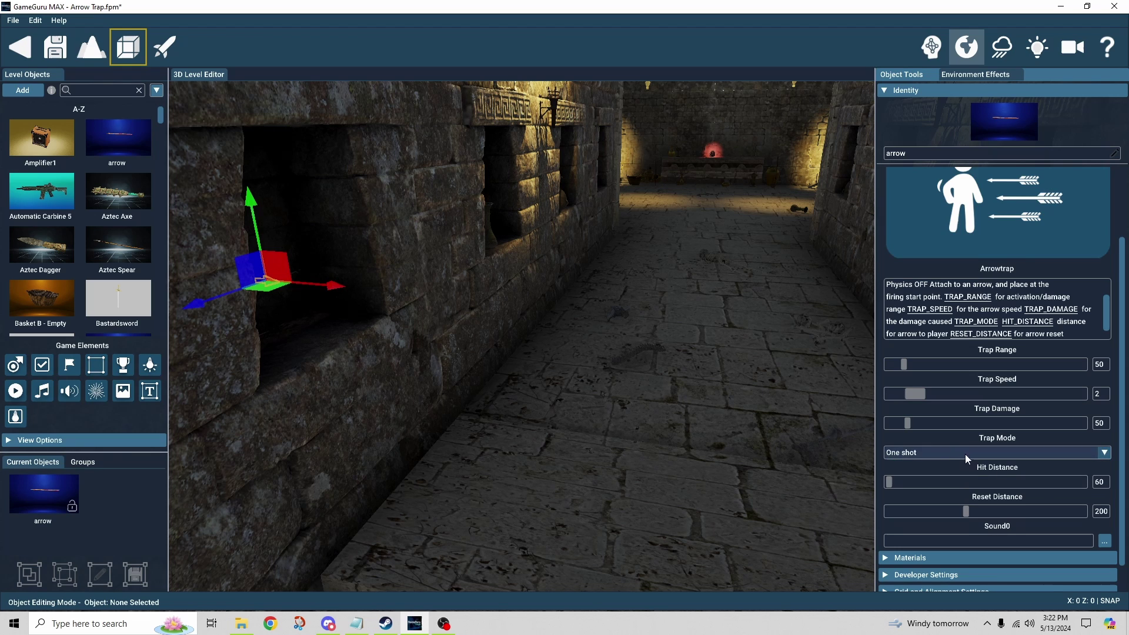
{"action": "left_click", "coordinate": [1031, 453]}
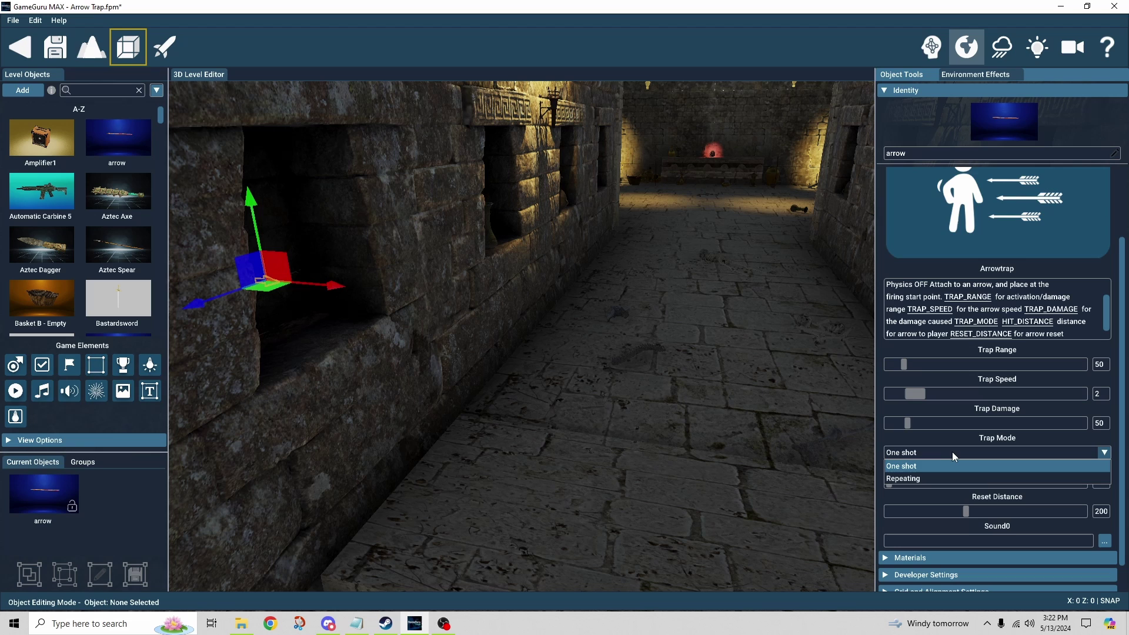
{"action": "left_click", "coordinate": [937, 448]}
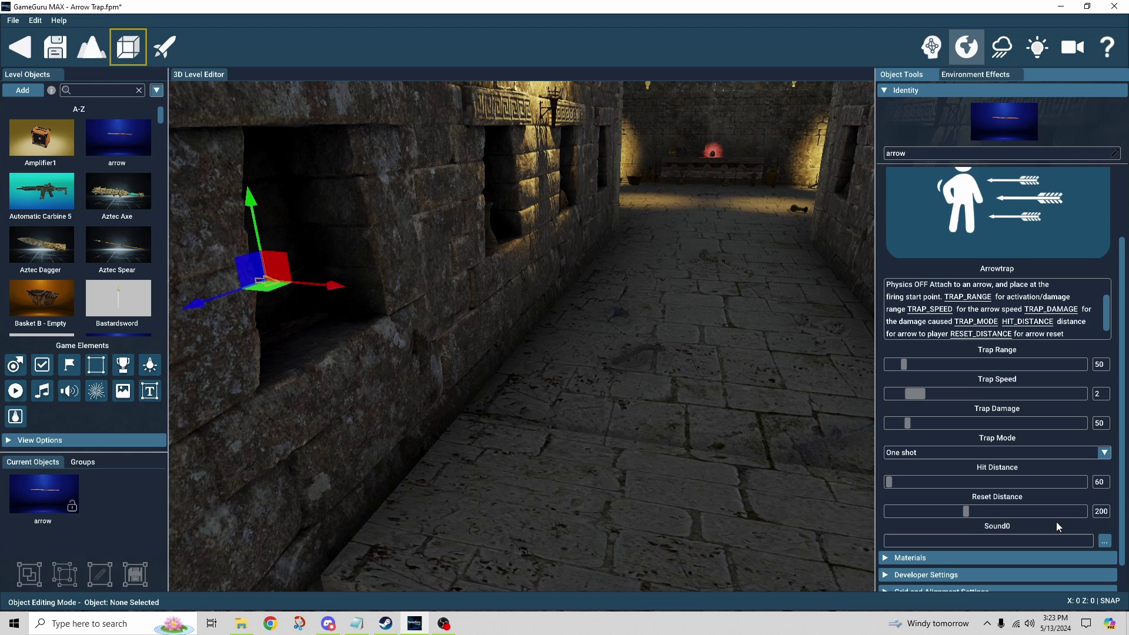
{"action": "left_click", "coordinate": [984, 456]}
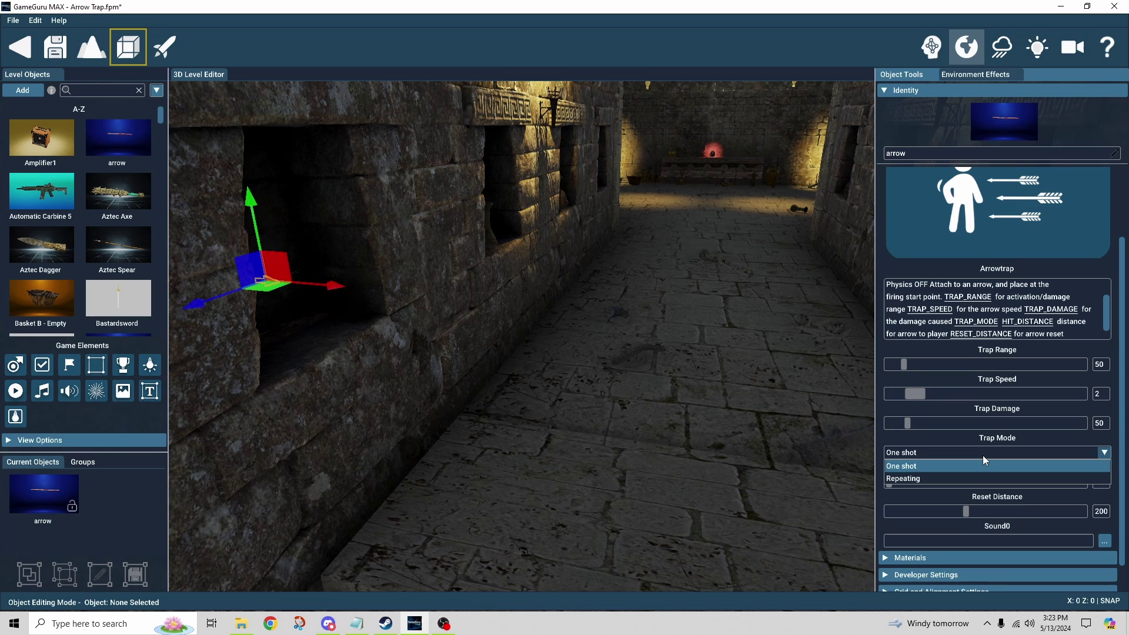
{"action": "left_click", "coordinate": [968, 451]}
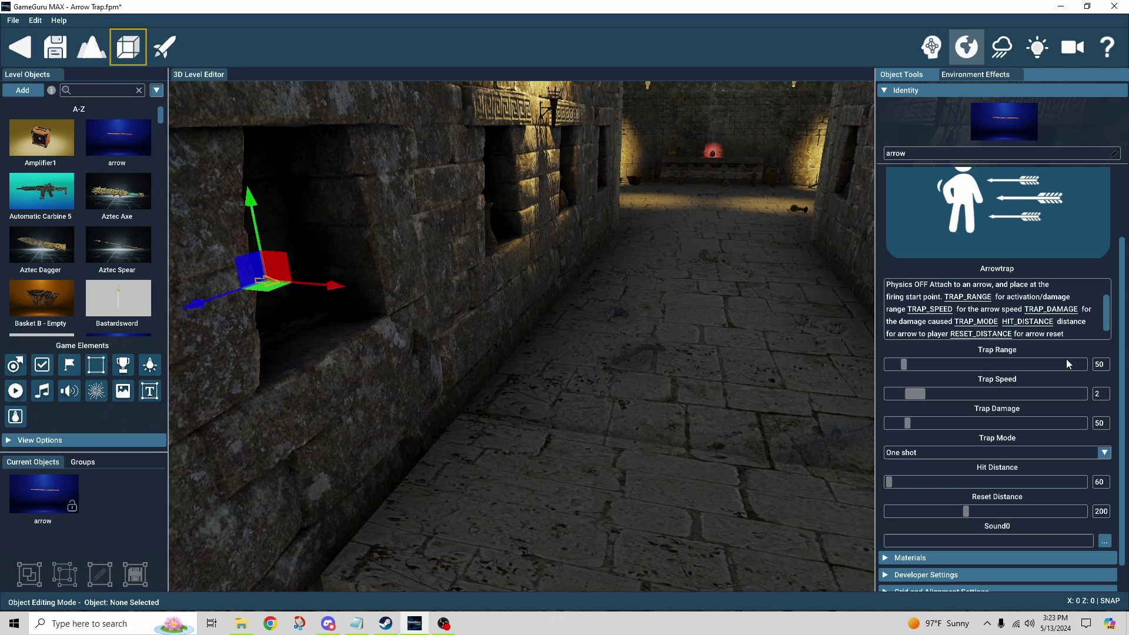
{"action": "scroll", "coordinate": [1090, 316], "scroll_direction": "down", "scroll_amount": 1}
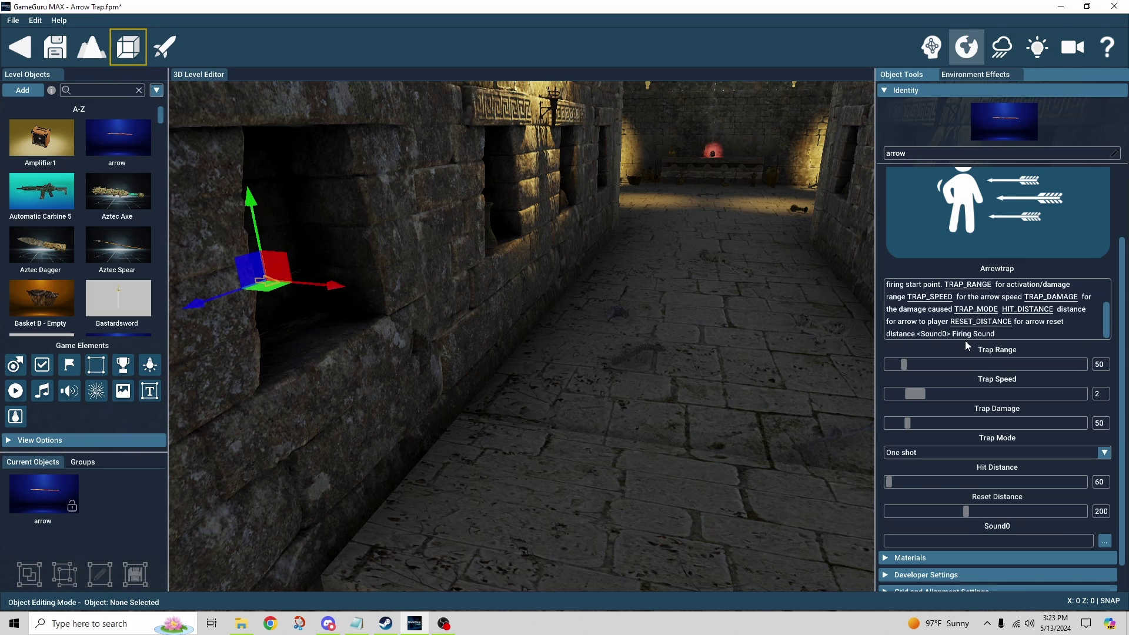